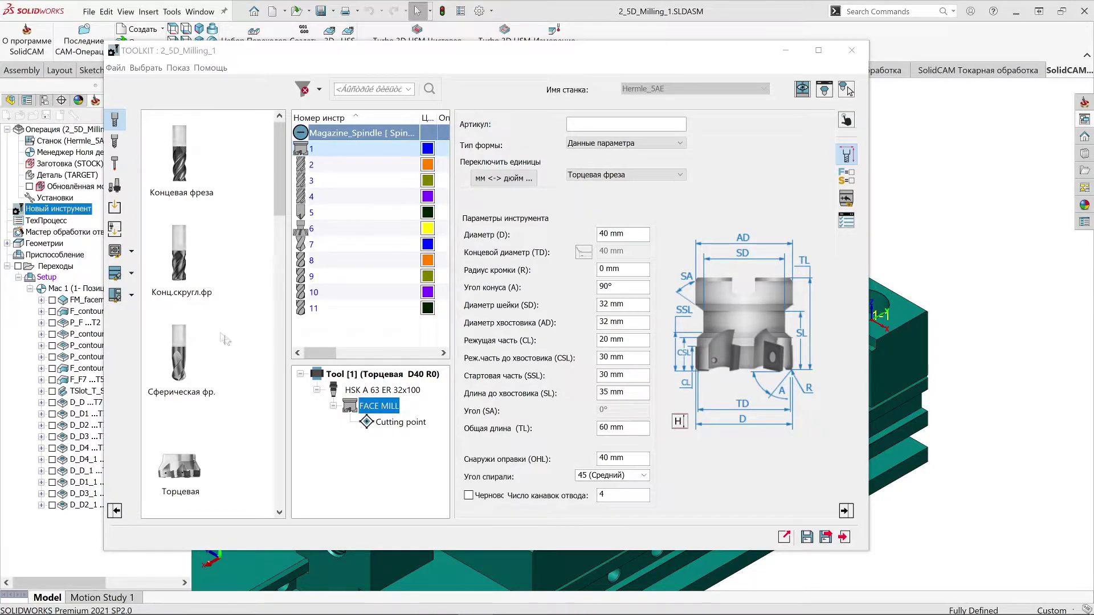
Examine tool 1's HSK A 63 ER 32x100 holder shape and mounting data, plus the overall tool data.
click(380, 391)
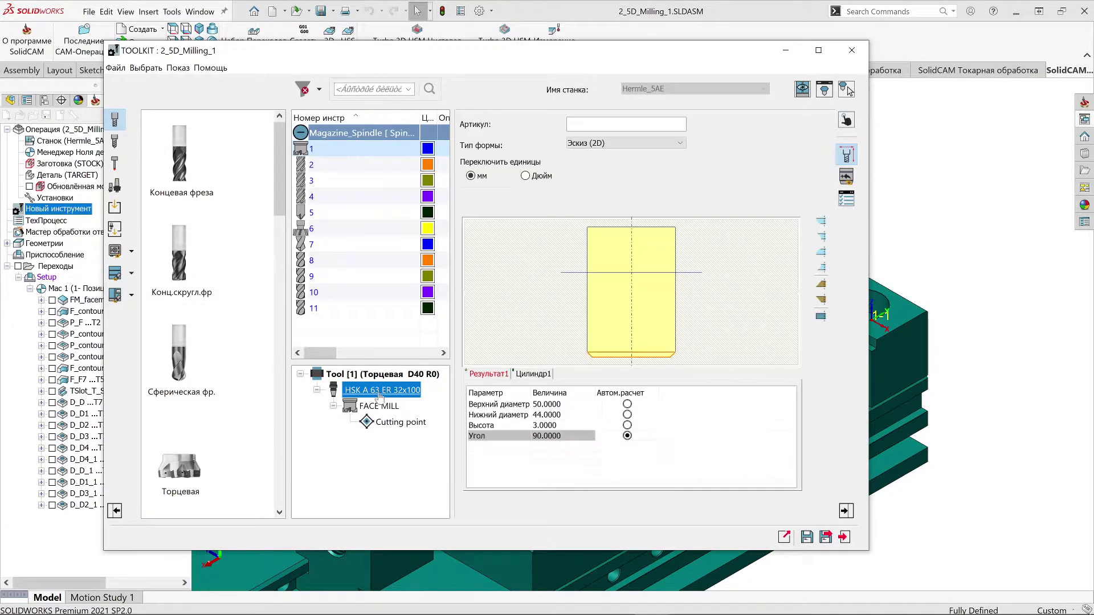
click(846, 120)
click(846, 154)
click(847, 178)
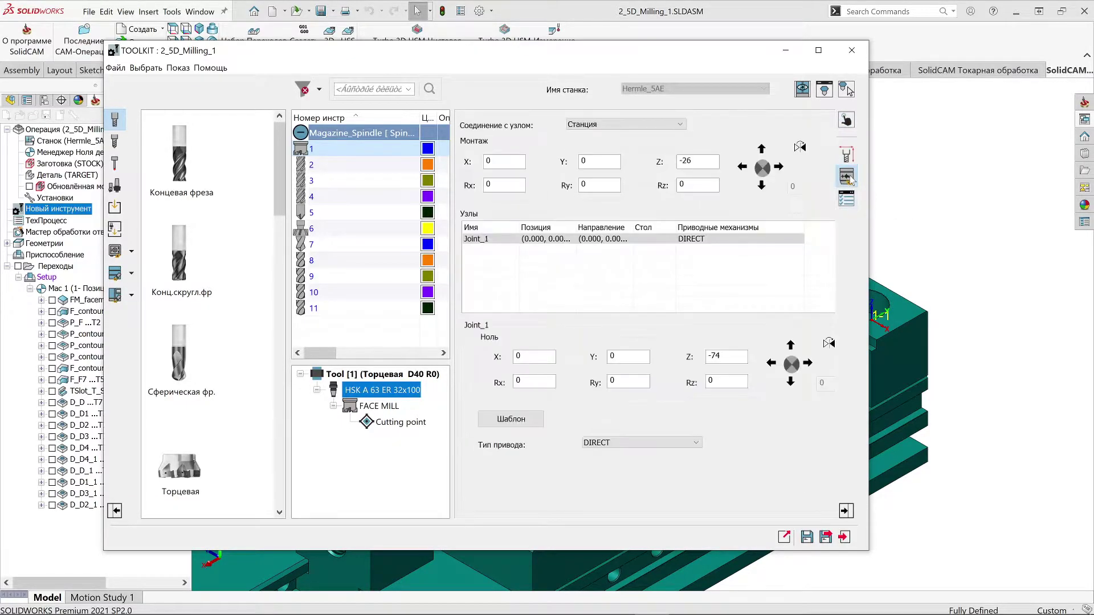
click(847, 159)
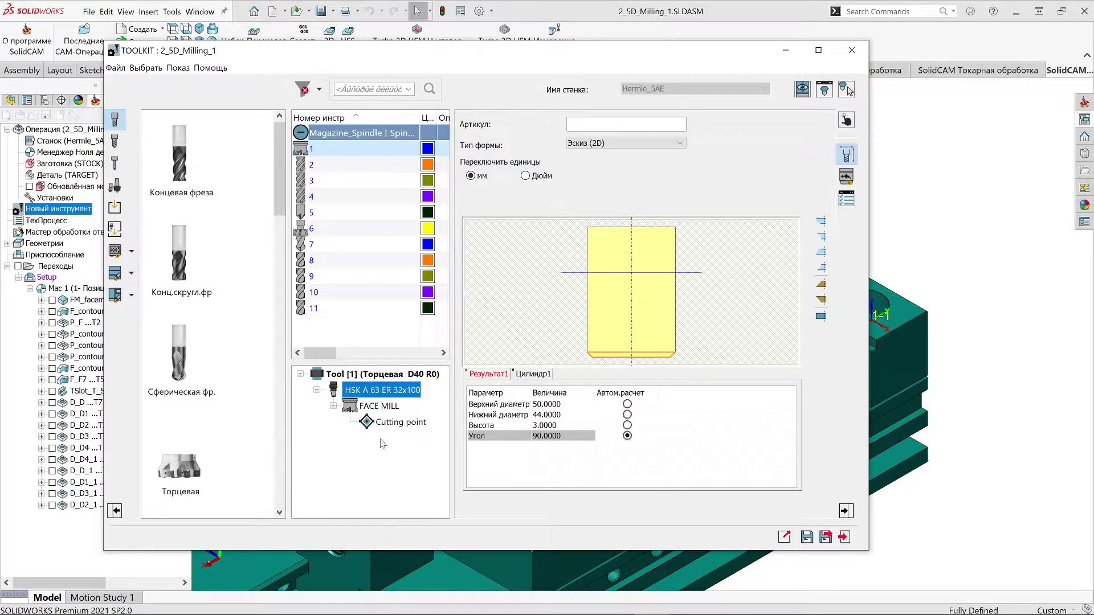
click(376, 374)
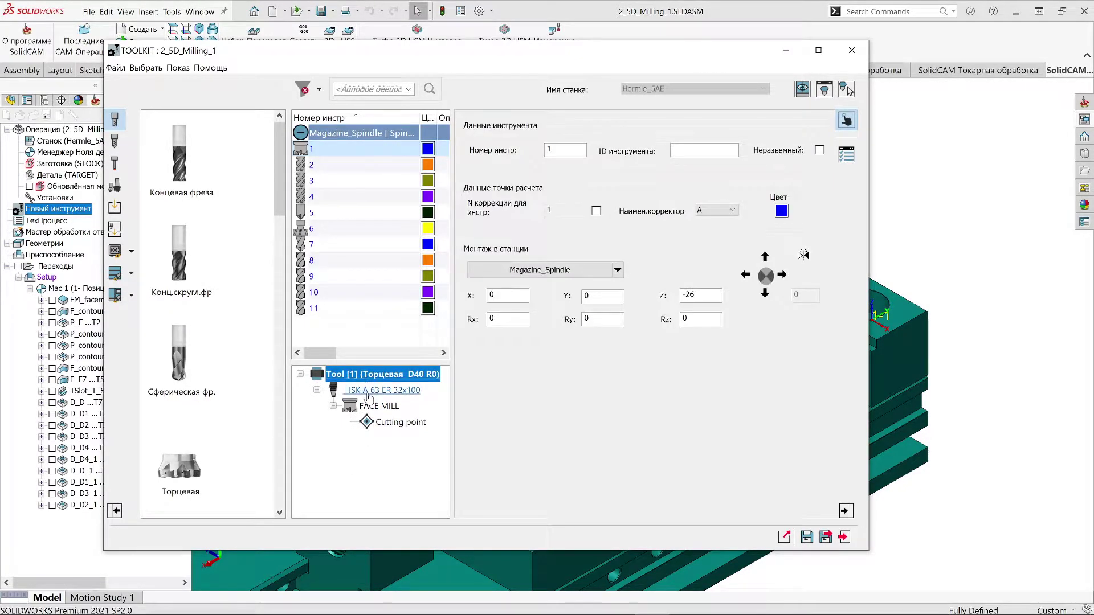
click(369, 392)
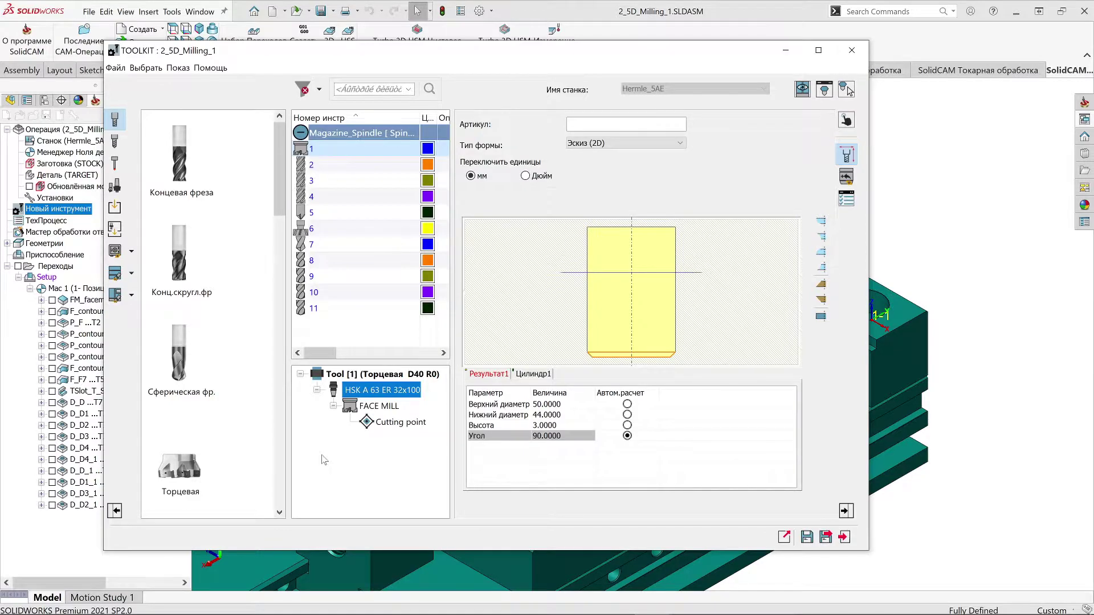
Add an end mill (Концевая фреза) to the spindle magazine as tool 12 and display the available holder types.
drag(176, 186, 327, 329)
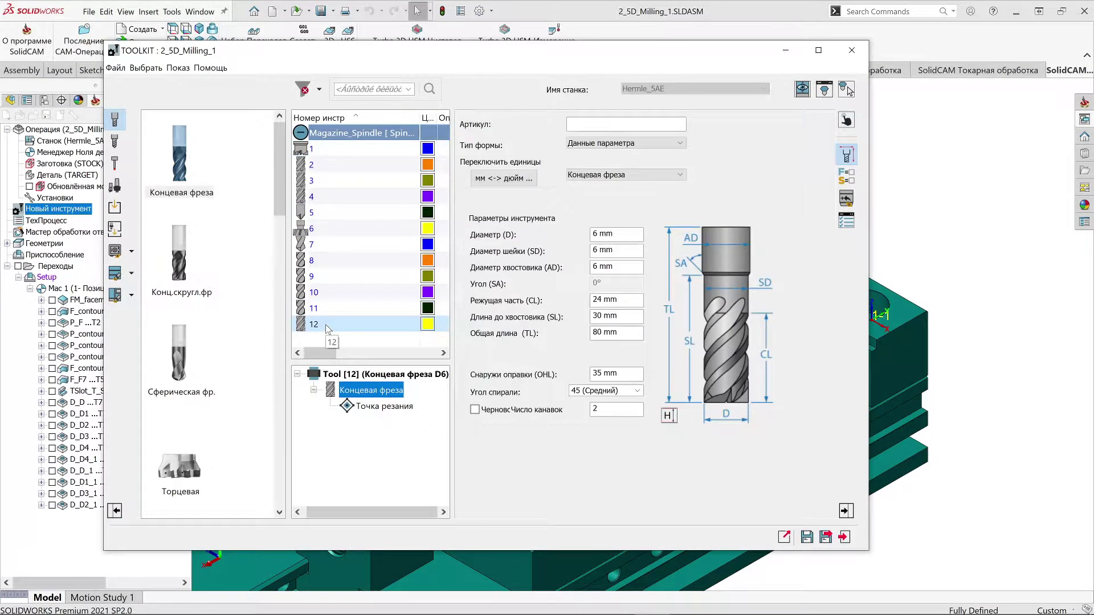
click(117, 188)
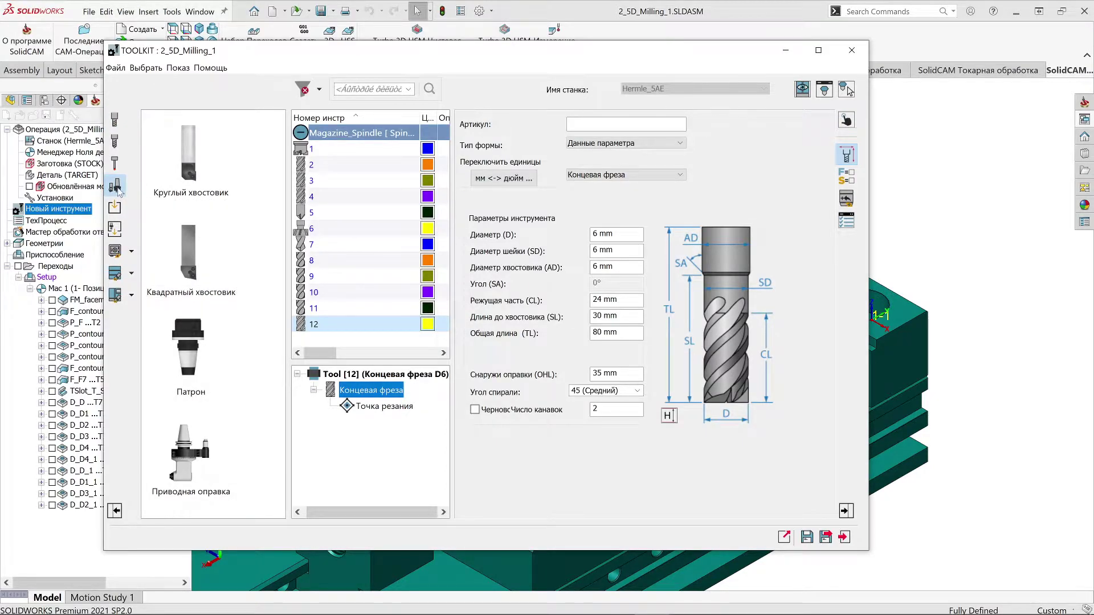
mouse_move(191, 345)
mouse_down()
mouse_move(237, 316)
mouse_move(331, 308)
mouse_move(369, 406)
mouse_move(358, 379)
mouse_move(197, 340)
mouse_up()
right_click(327, 326)
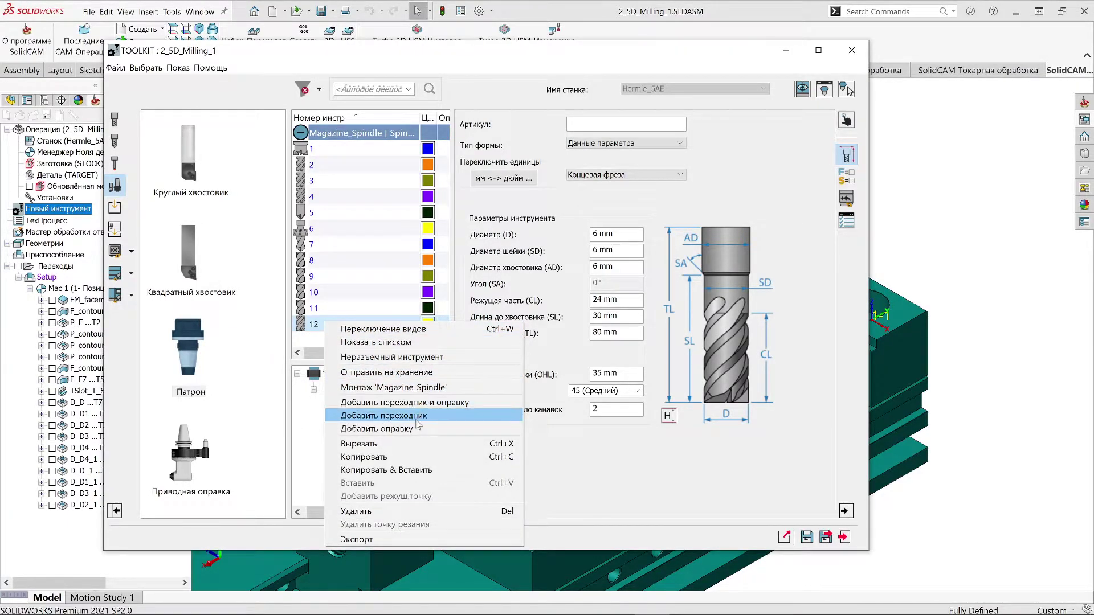
click(311, 429)
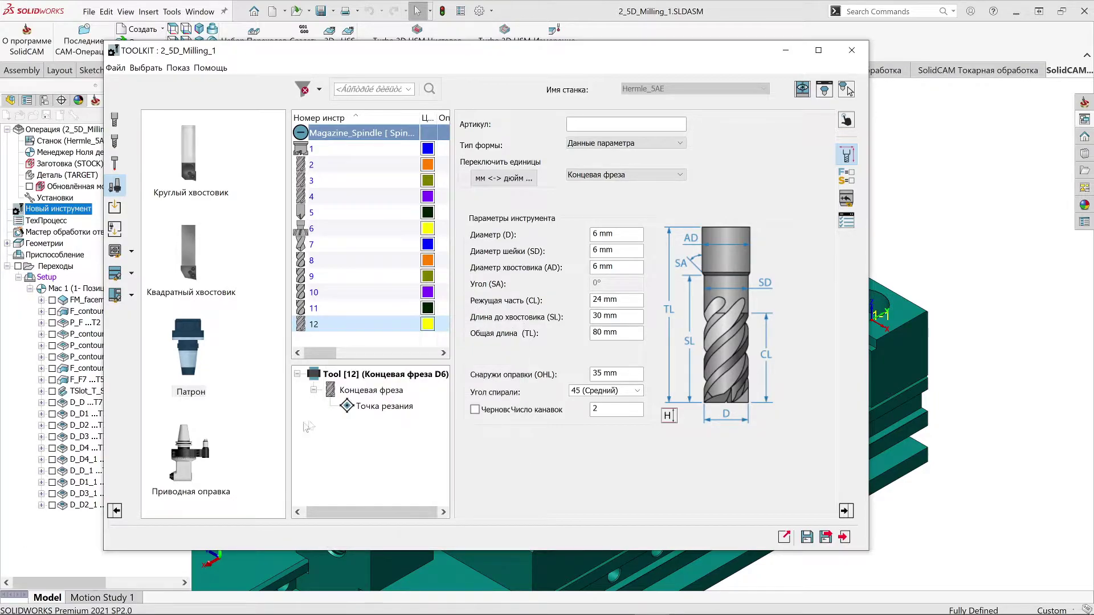
right_click(363, 392)
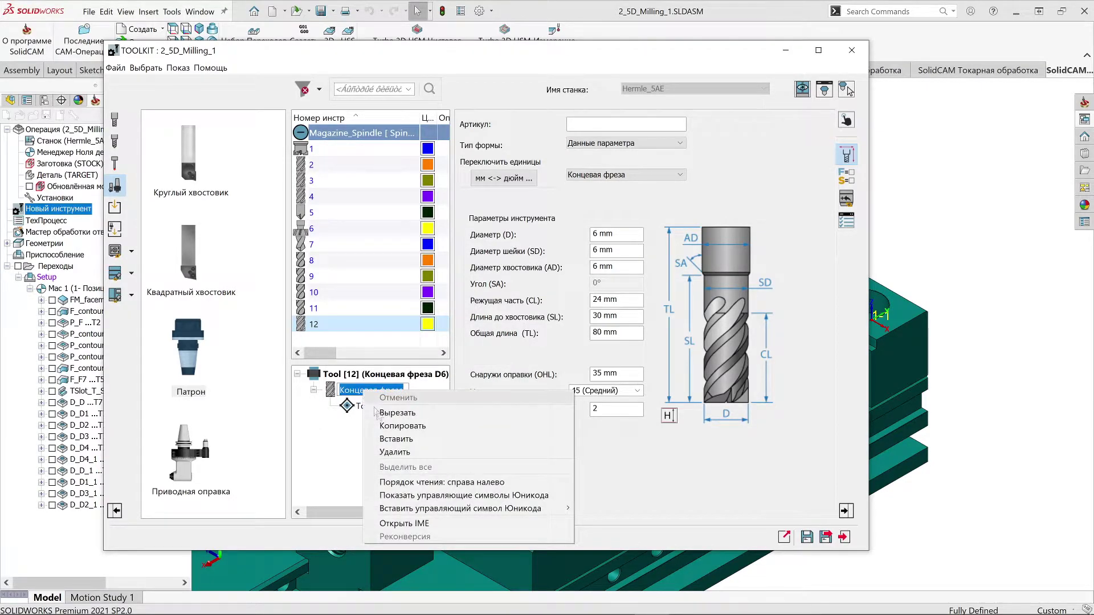
click(324, 436)
right_click(354, 391)
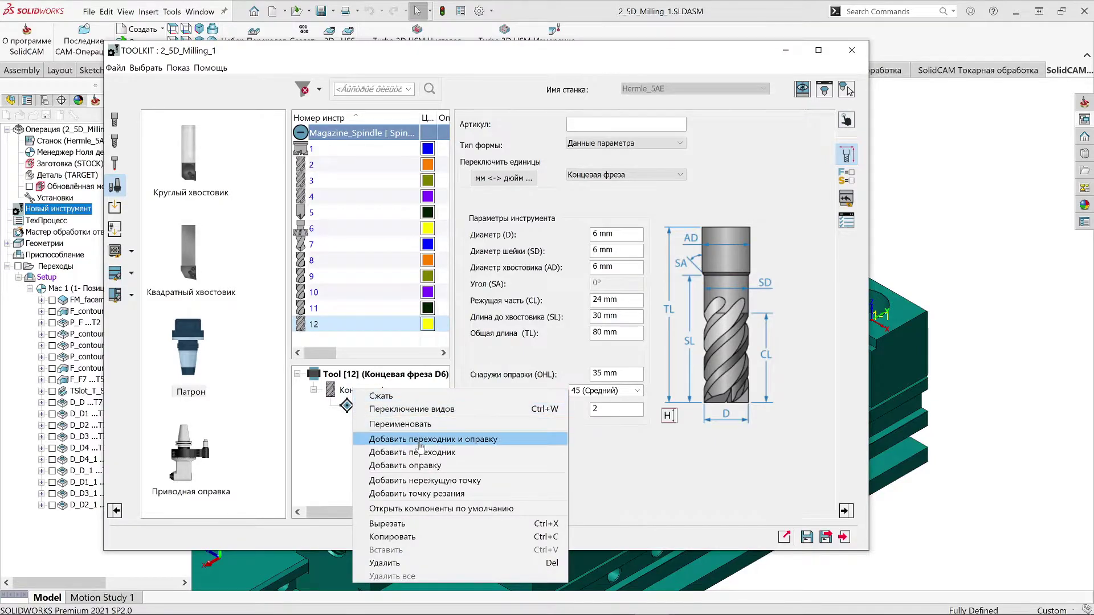
click(315, 451)
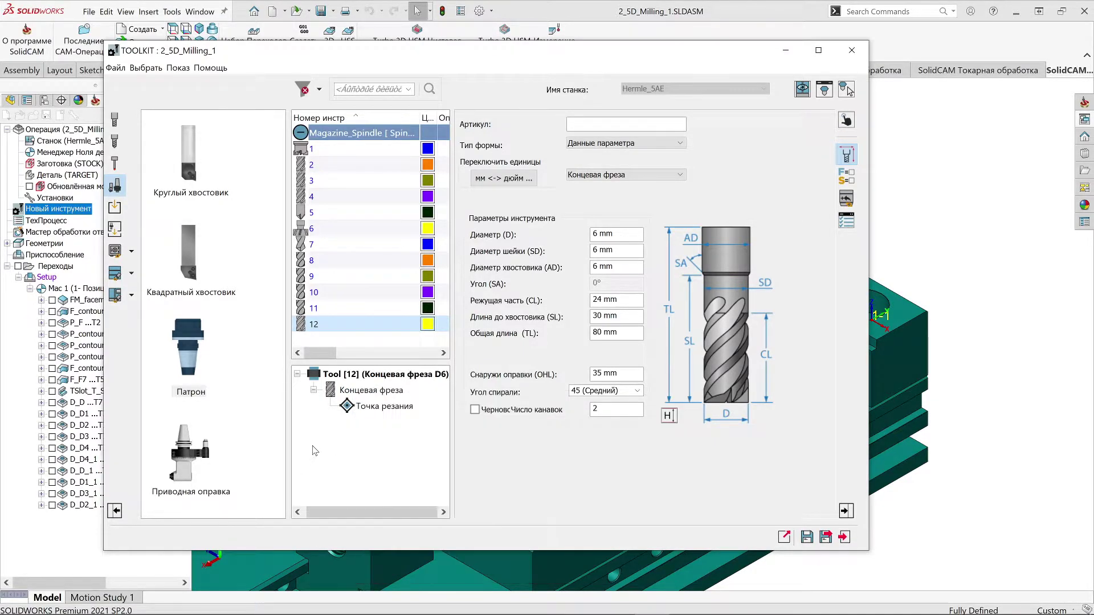
Attach both an adaptor and a holder to tool 12's end mill.
right_click(353, 391)
click(365, 428)
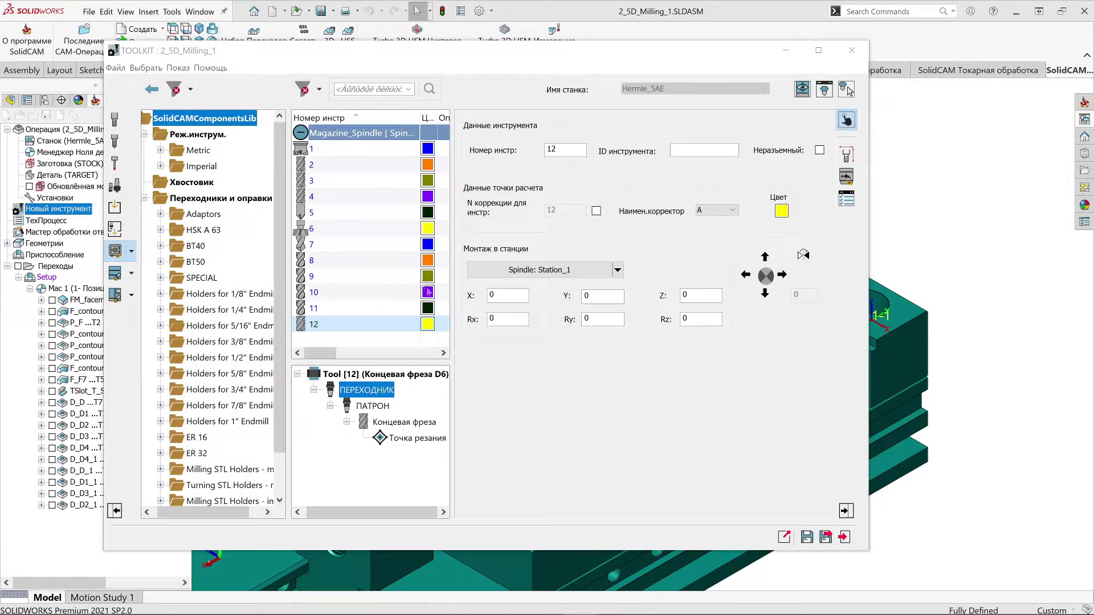
Enable automatic adding of the adaptor and holder in the ToolKit settings, and save them.
click(177, 68)
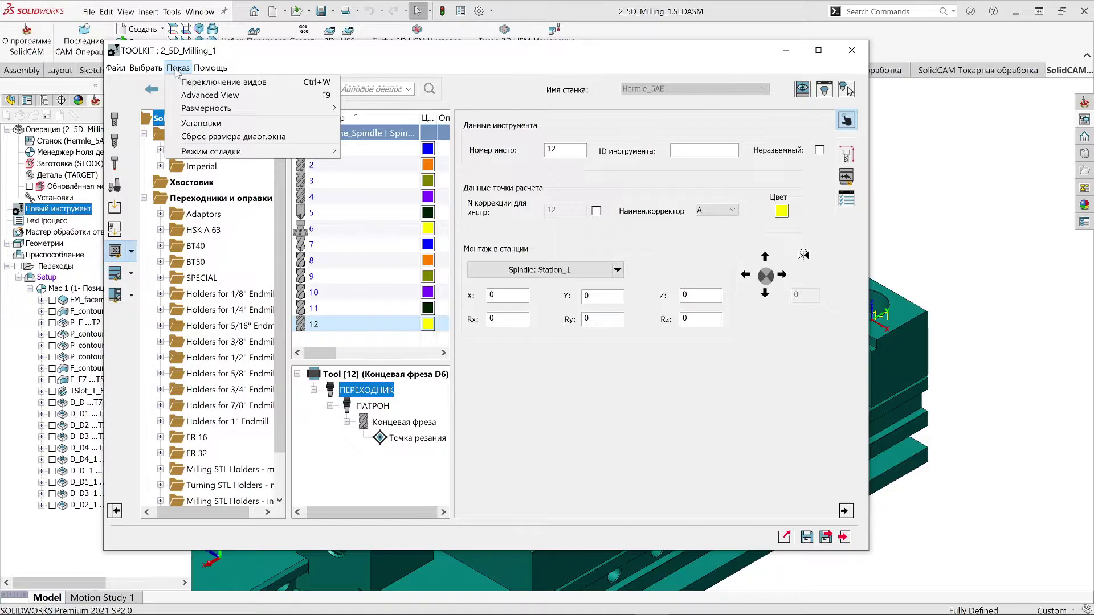
click(225, 123)
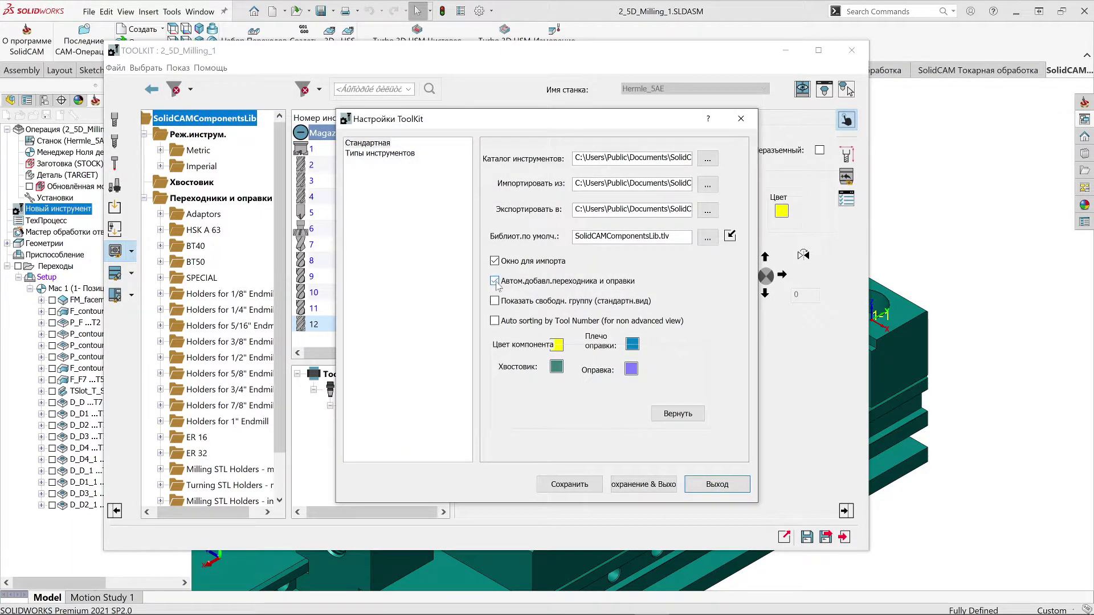
click(661, 489)
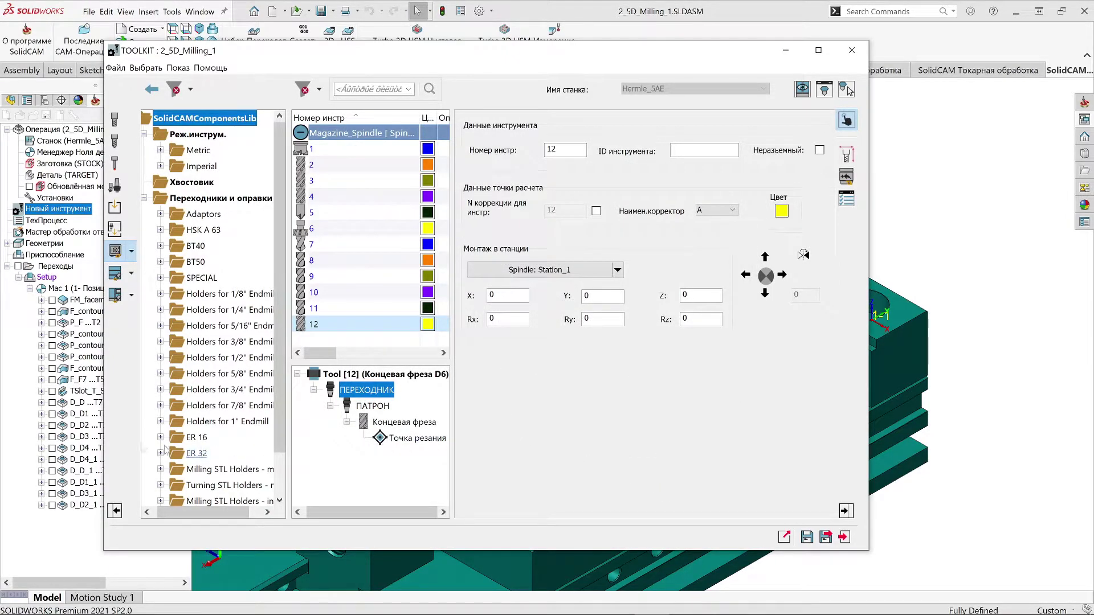
Add another end mill (Концевая фреза) to the tool list as tool 13.
click(404, 422)
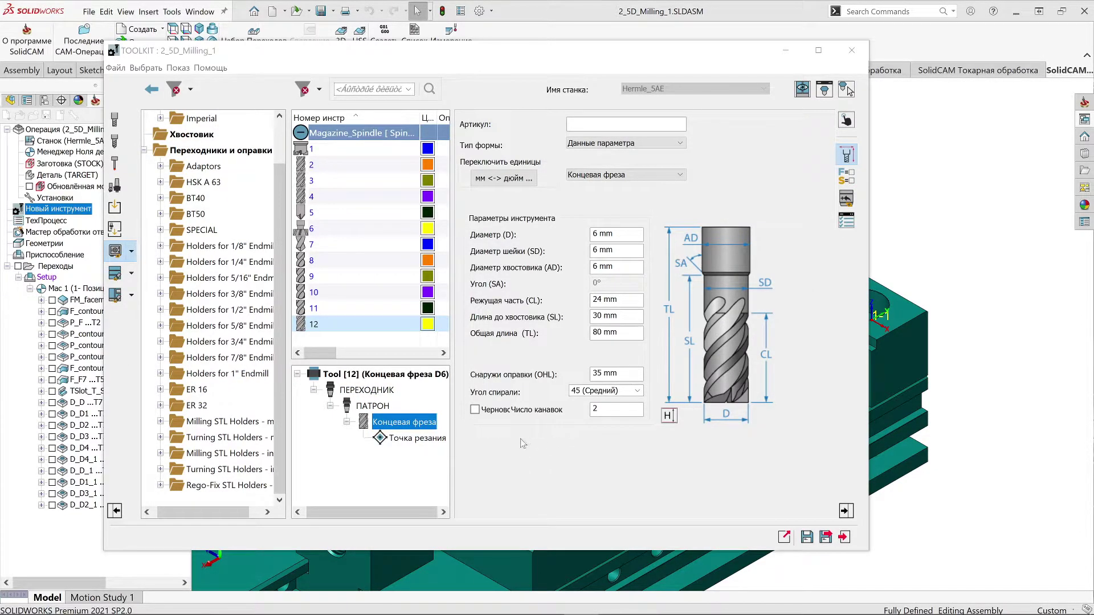
click(122, 121)
click(182, 171)
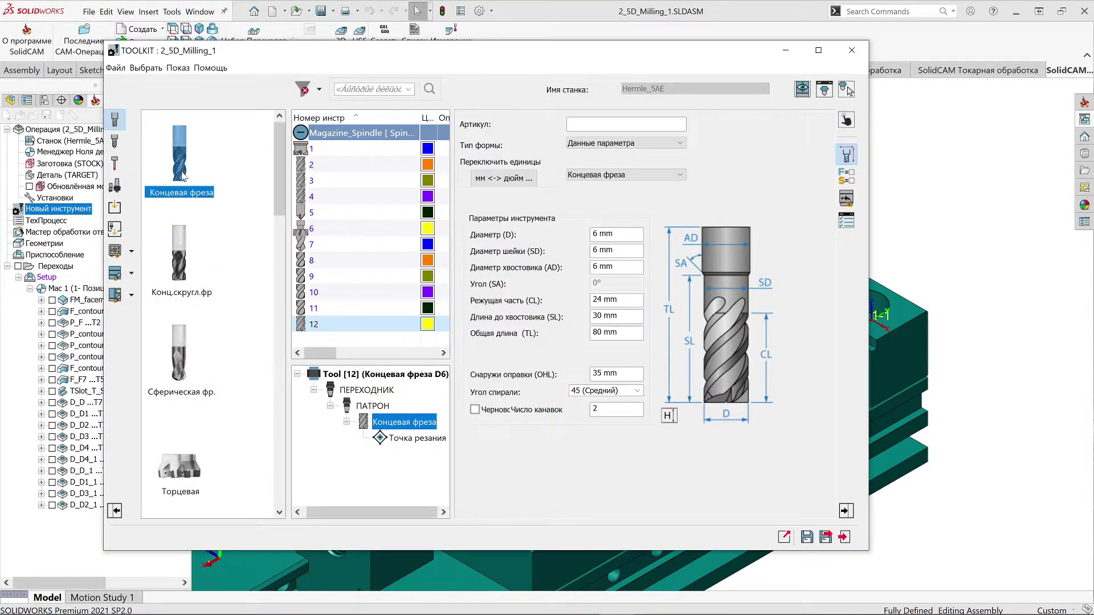
drag(184, 153, 332, 328)
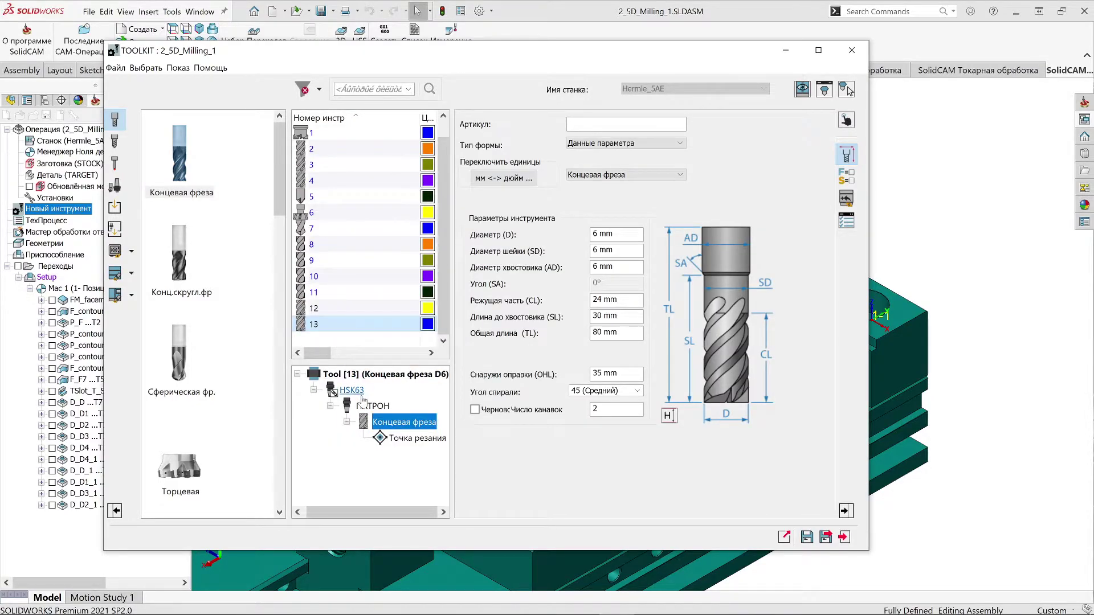
View the HSK63 adaptor of tool 13, and save and close the tool table.
click(356, 376)
click(358, 391)
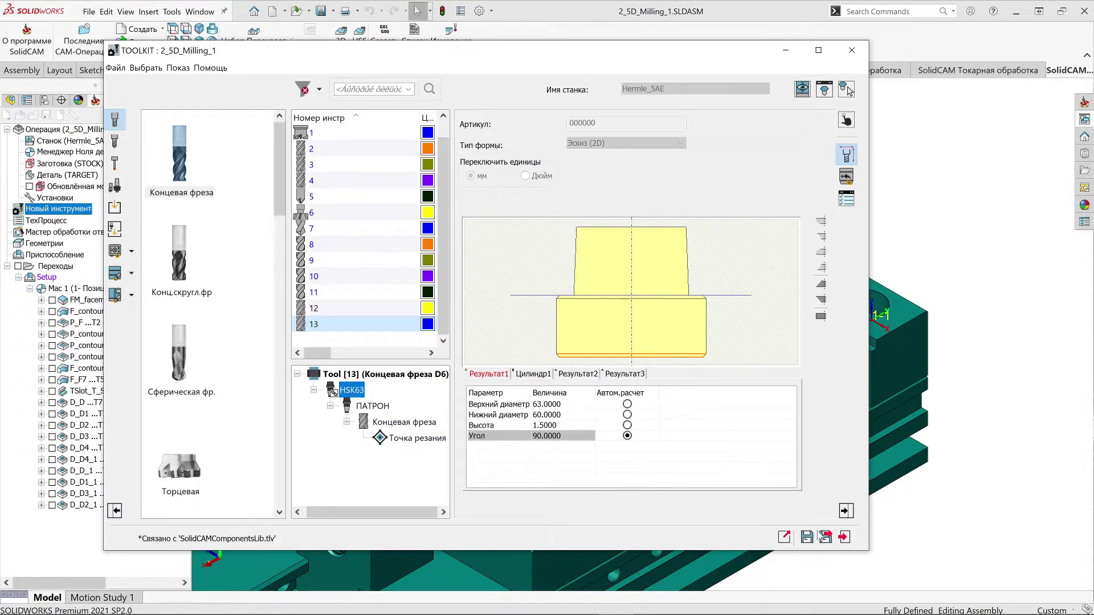
click(824, 538)
Check the holder type of the Spindle stations in the Hermle_5AE machine setup, and close it.
double_click(101, 142)
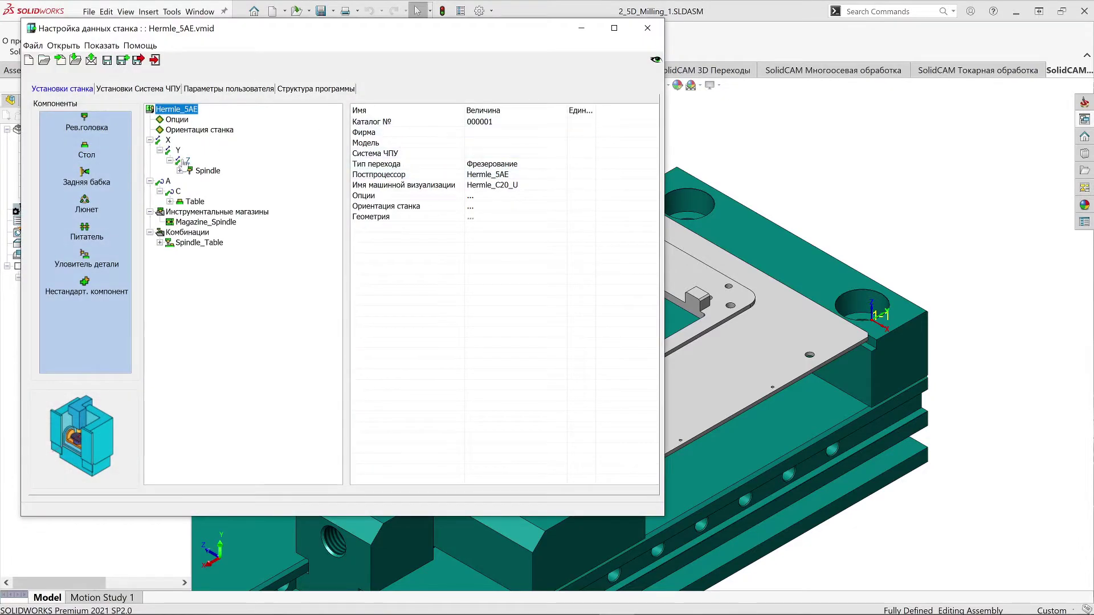
click(180, 170)
click(231, 213)
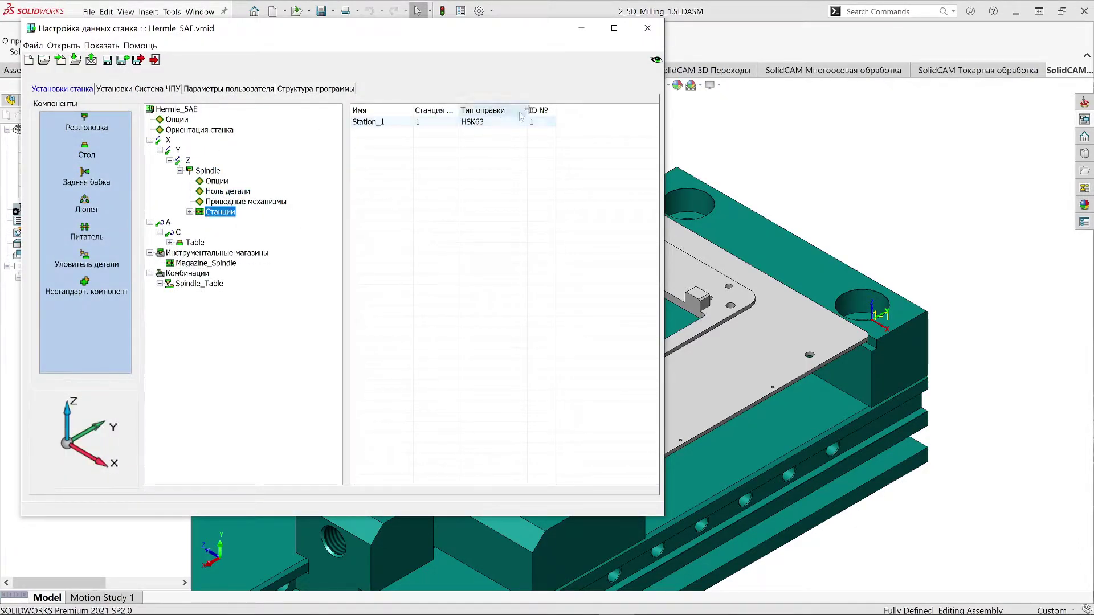
click(647, 28)
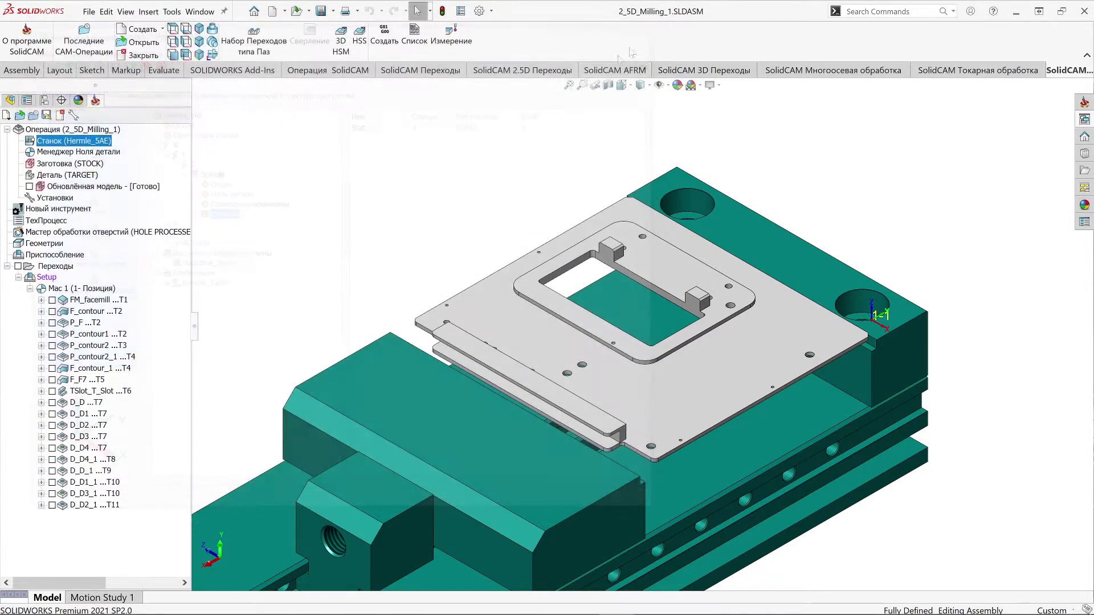
Reopen the tool table and review tool 13's components: HSK63 adaptor, holder and end mill.
double_click(61, 210)
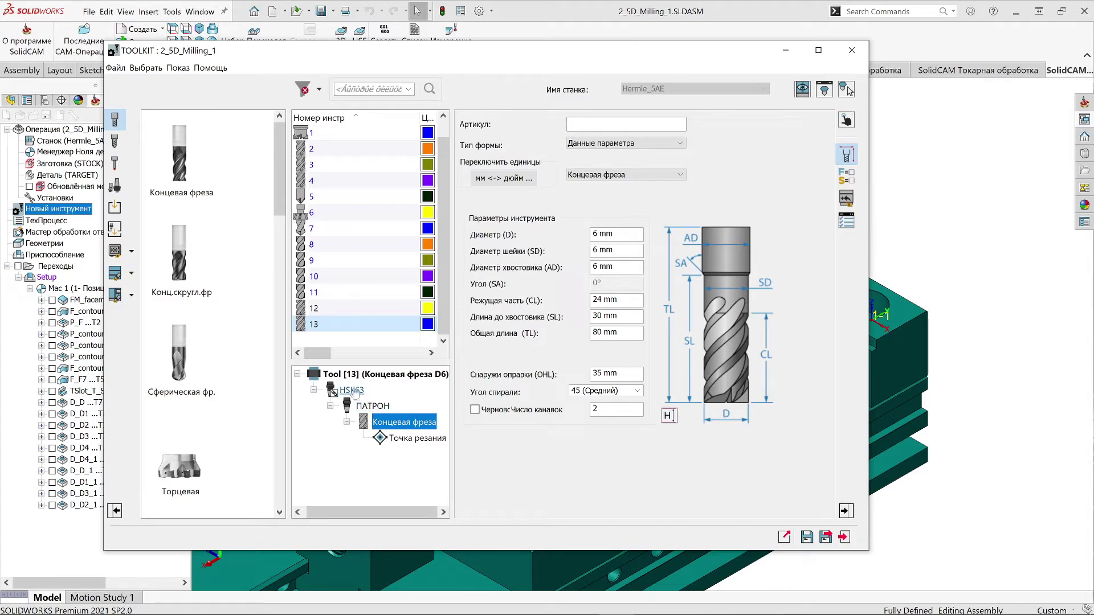
click(370, 374)
click(351, 391)
click(368, 407)
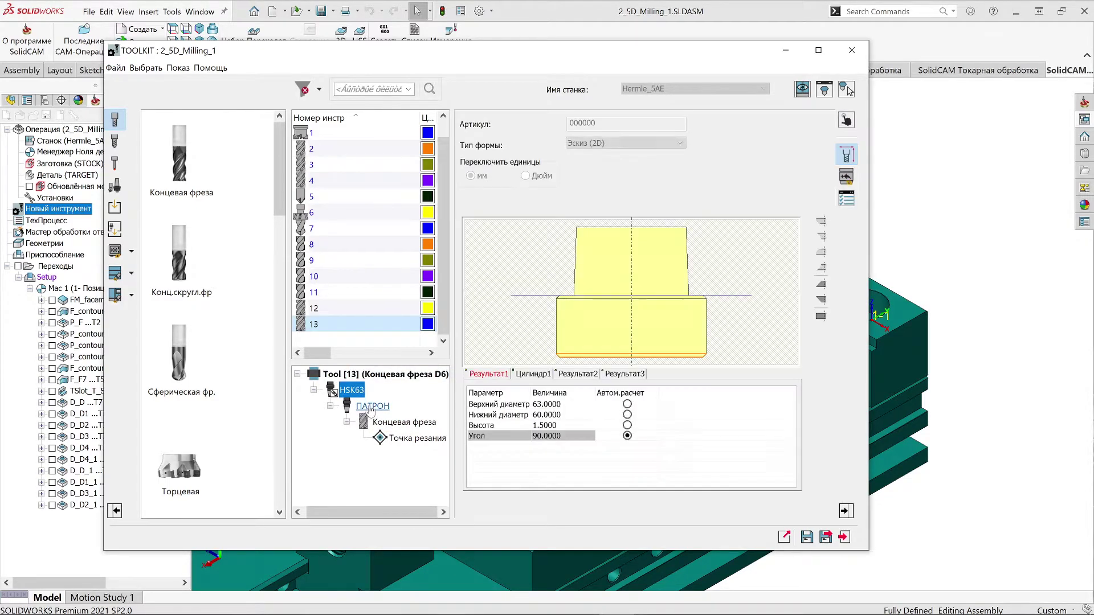
click(405, 422)
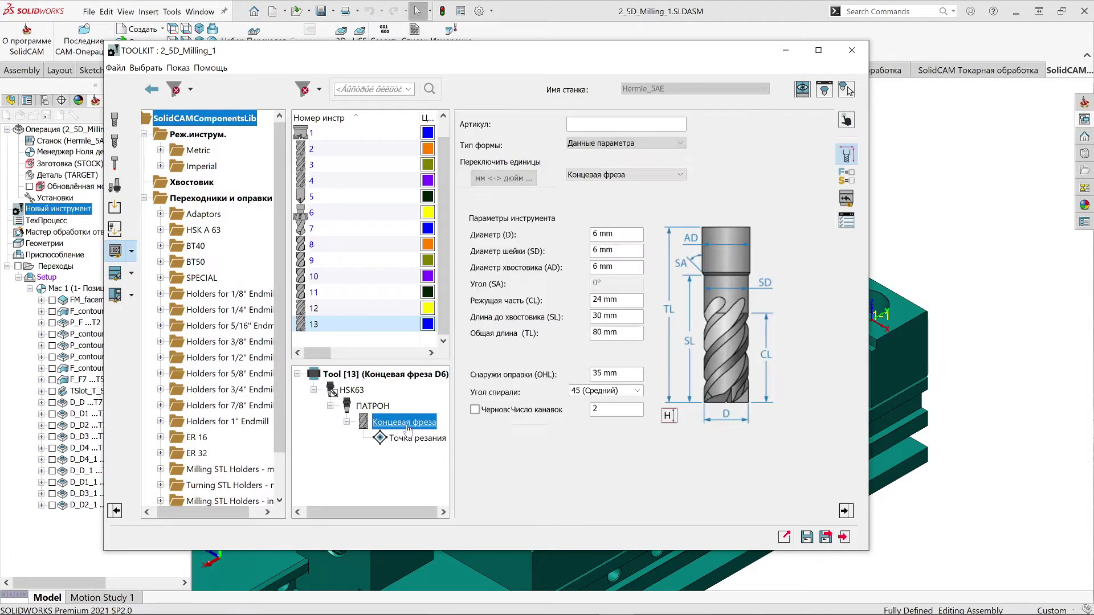
click(354, 392)
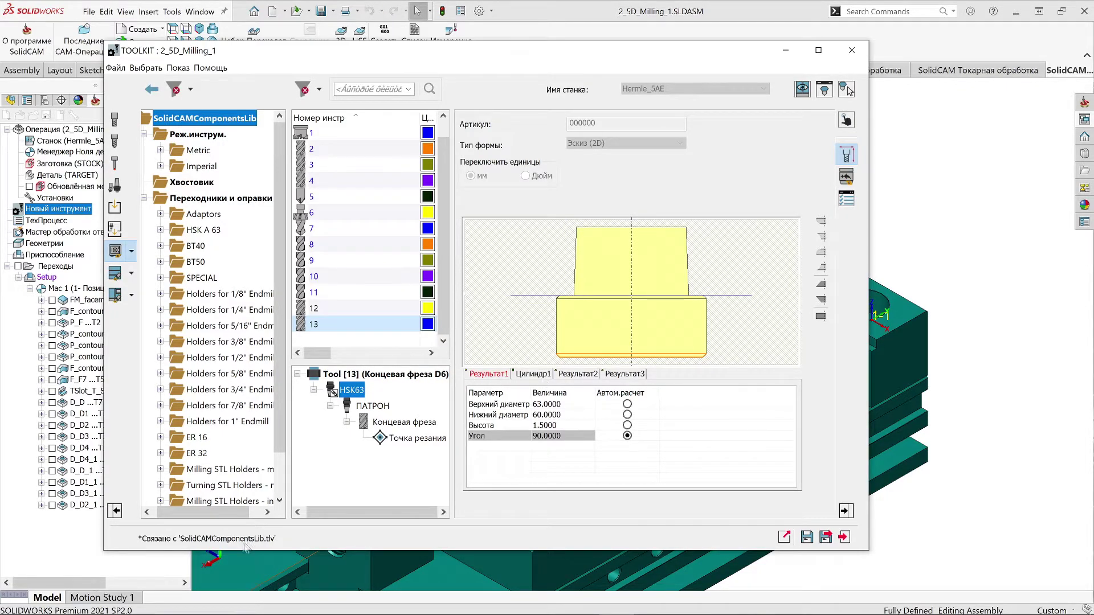
Break the library link of tool 13's HSK63 adaptor and view its shape sections Цилиндр1 and Результат3.
right_click(358, 393)
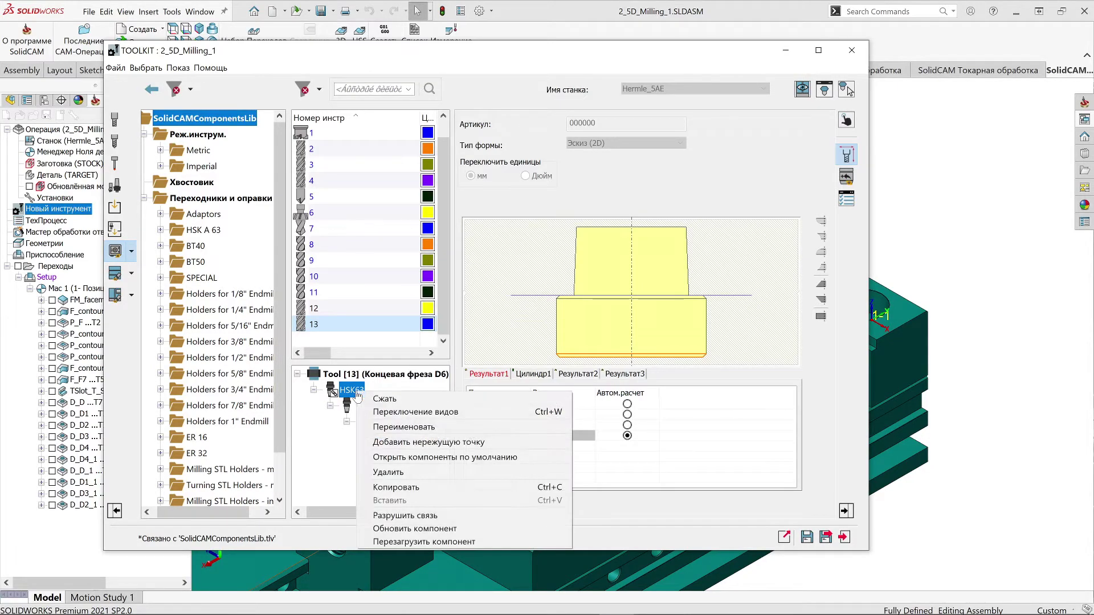
click(444, 517)
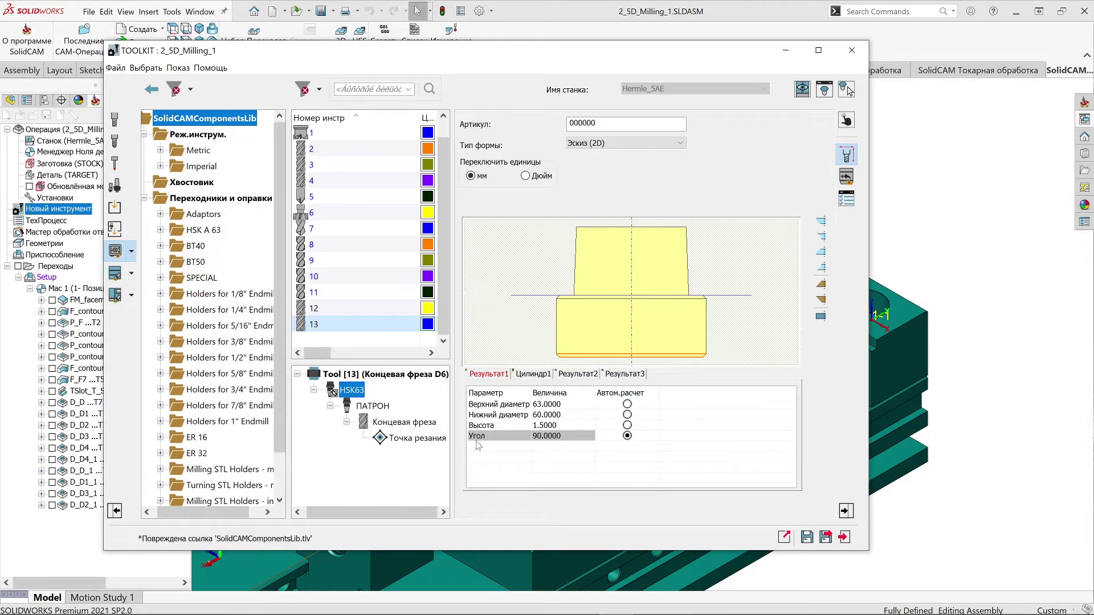
click(532, 374)
click(625, 375)
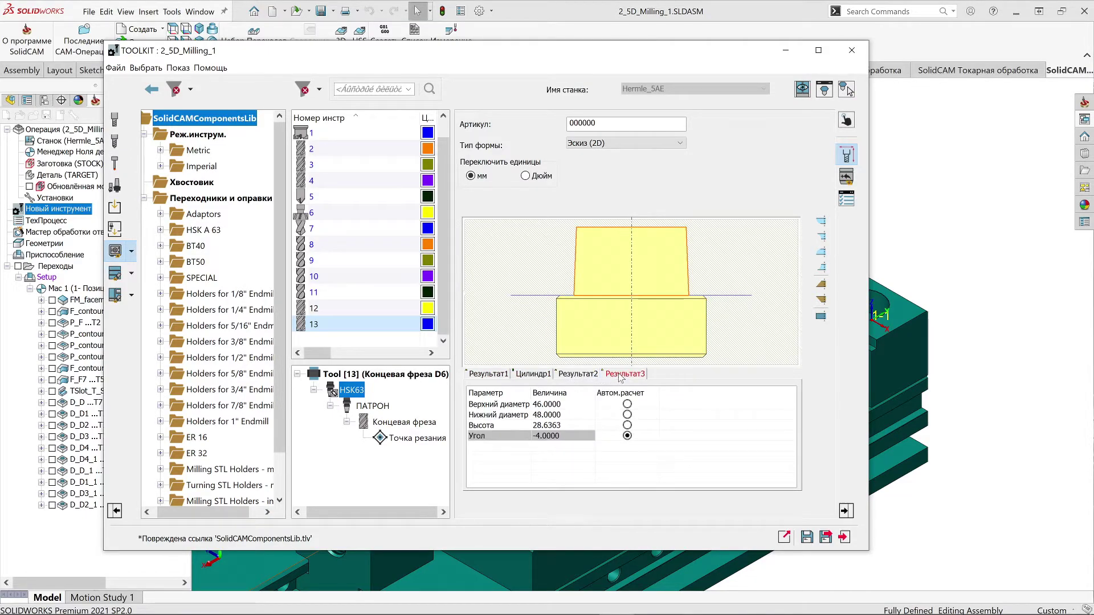
Keep tool 13's holder form as 3D Модель and browse the HoldersStl mm folder for shape files without loading one.
click(373, 407)
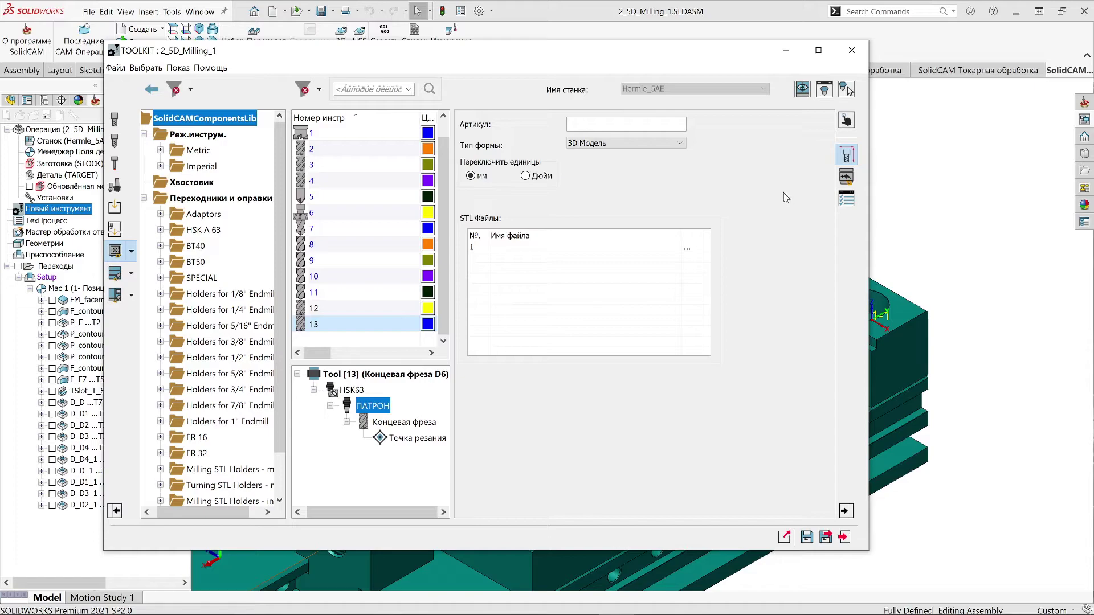
click(679, 146)
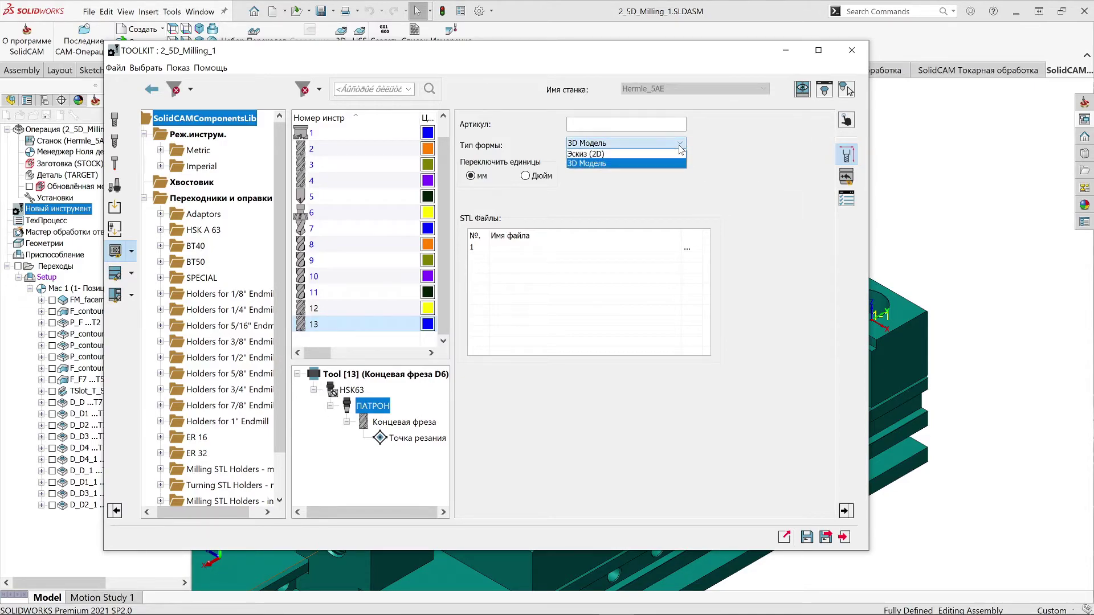
click(647, 164)
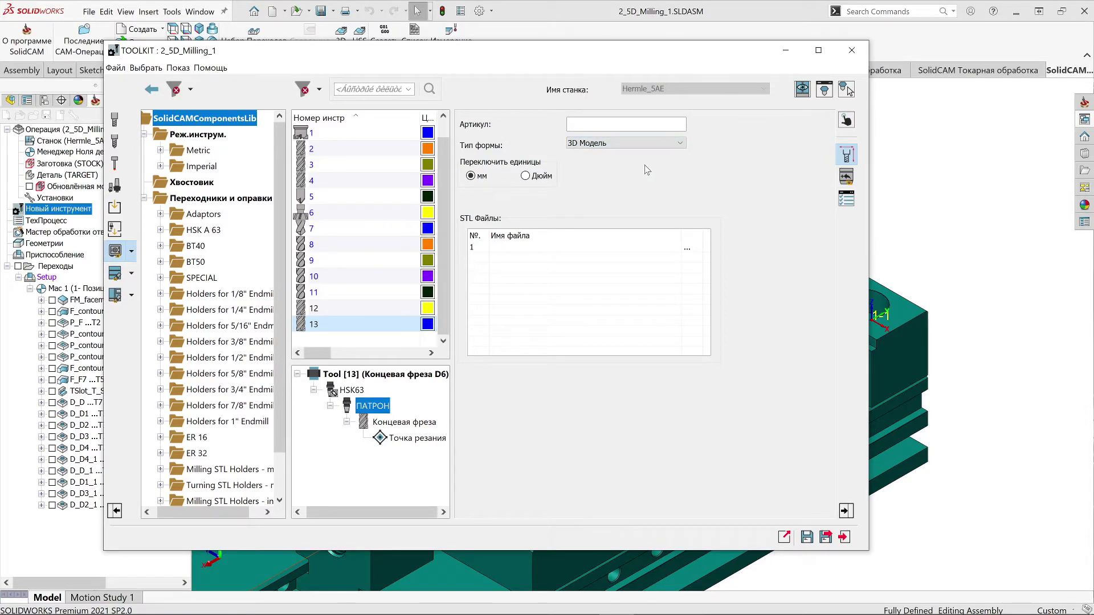
click(688, 249)
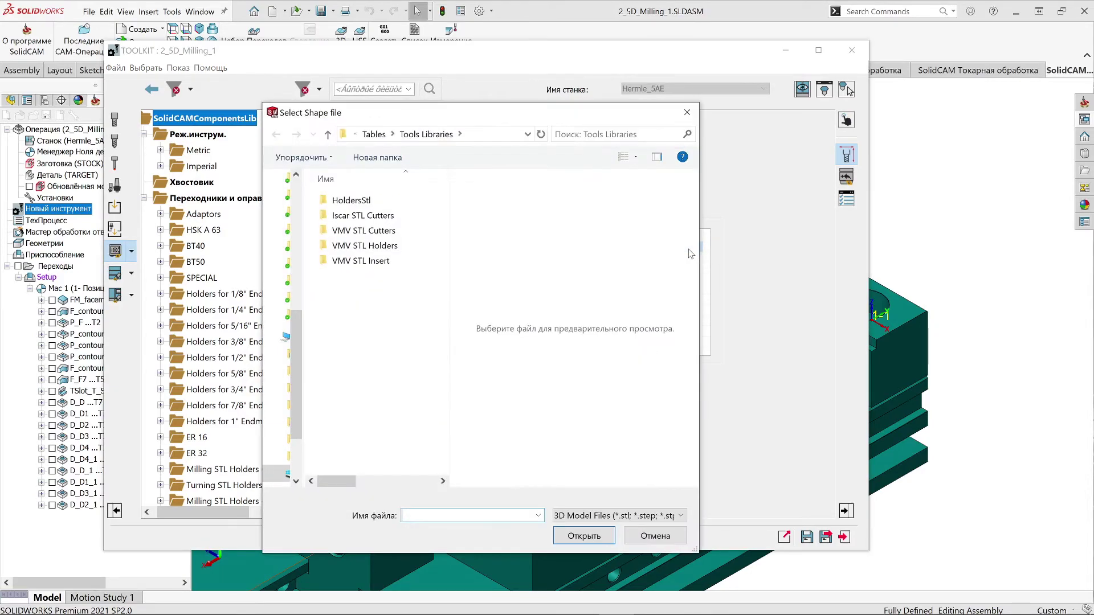
double_click(363, 202)
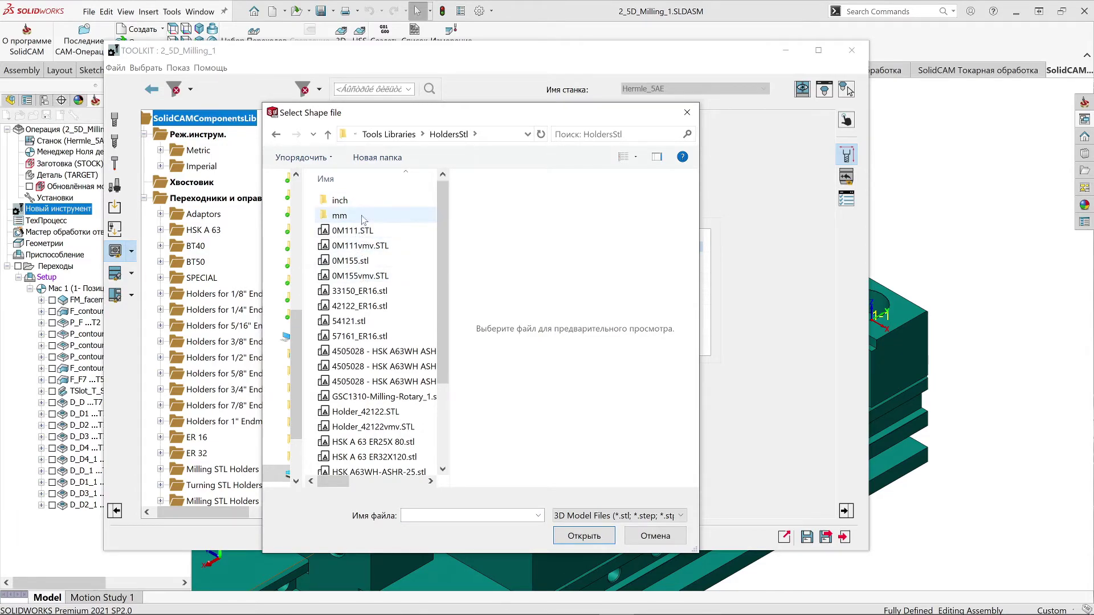
double_click(363, 216)
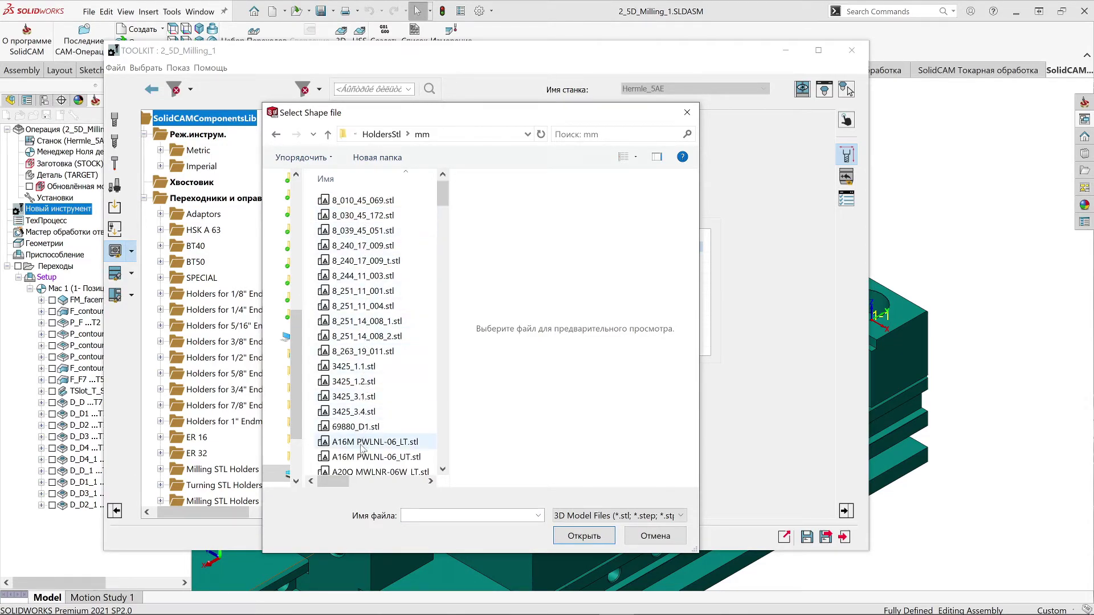
scroll(353, 406, down, 2)
scroll(353, 405, down, 1)
click(655, 535)
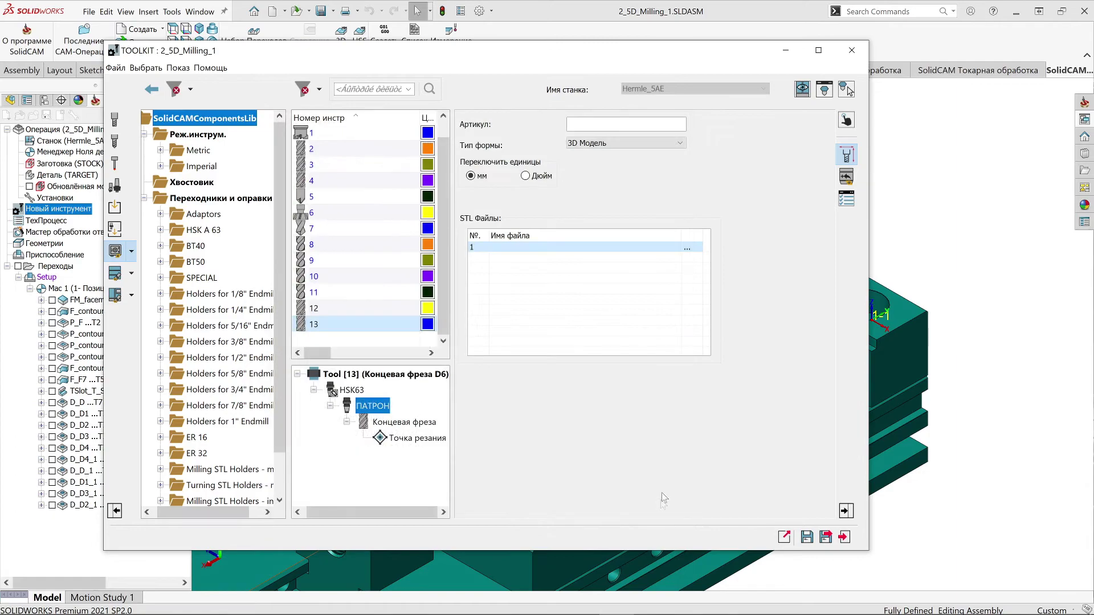
Open the default component library for tool 13's holder and browse the HSK A 63 holders.
right_click(374, 410)
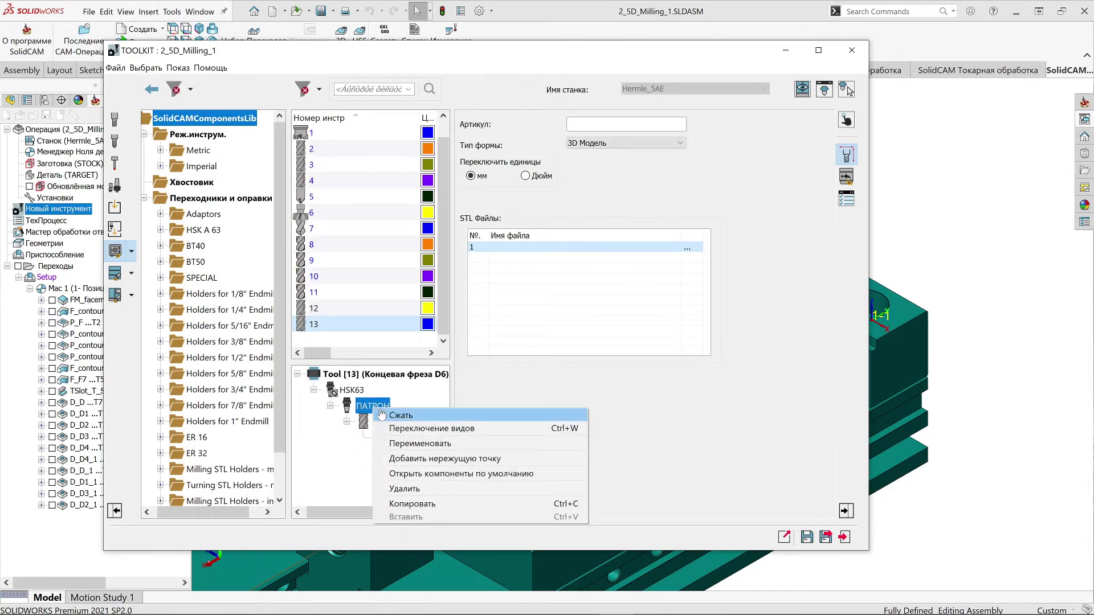
click(443, 475)
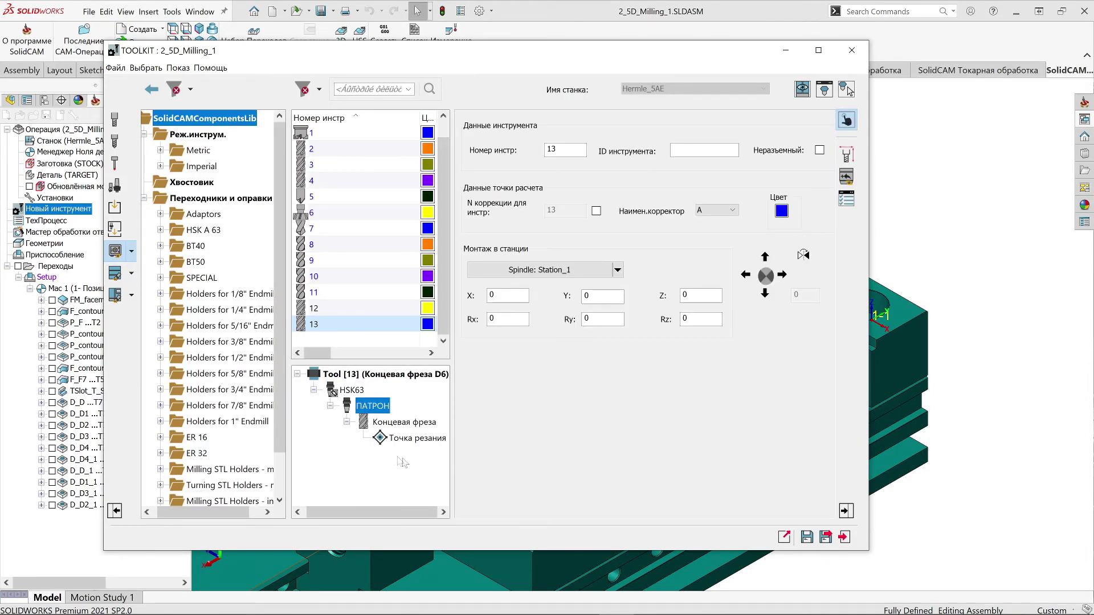
click(160, 230)
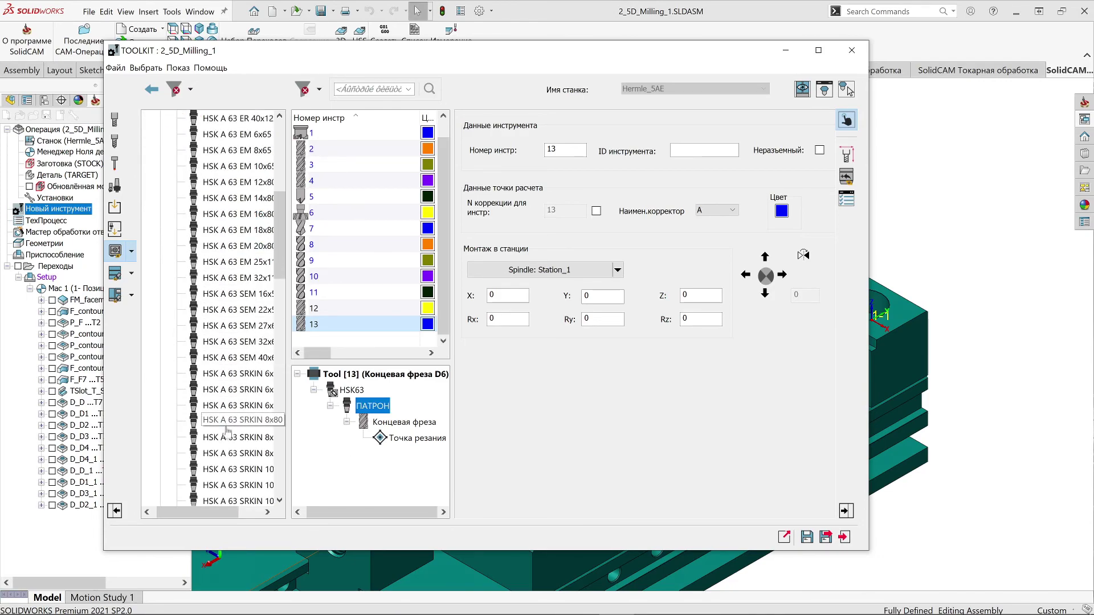